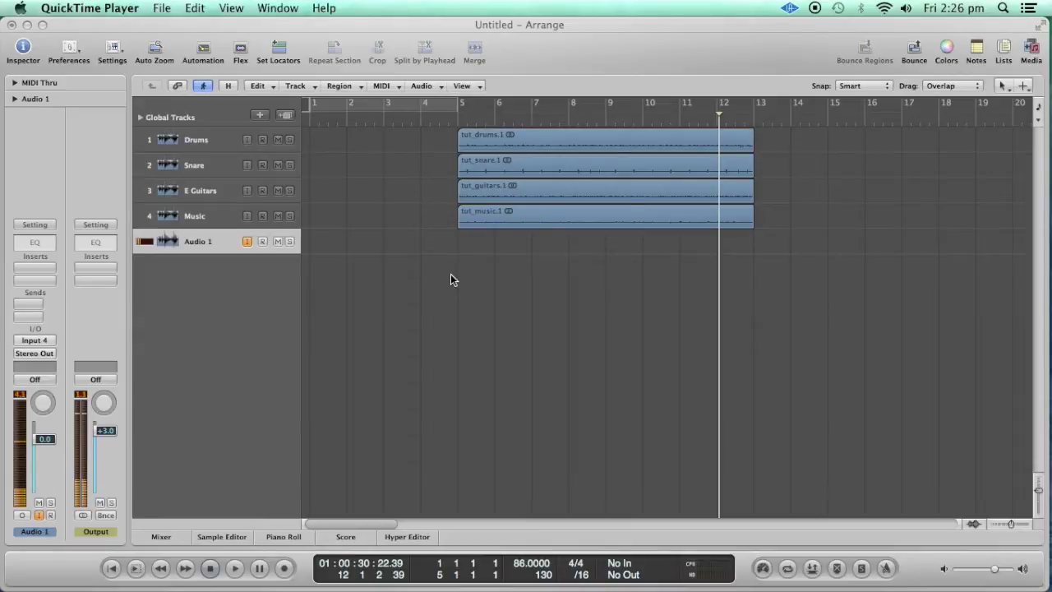
Step: Audition the uncompressed arrangement from just before bar 5, and return the playhead there after stopping
left_click(453, 127)
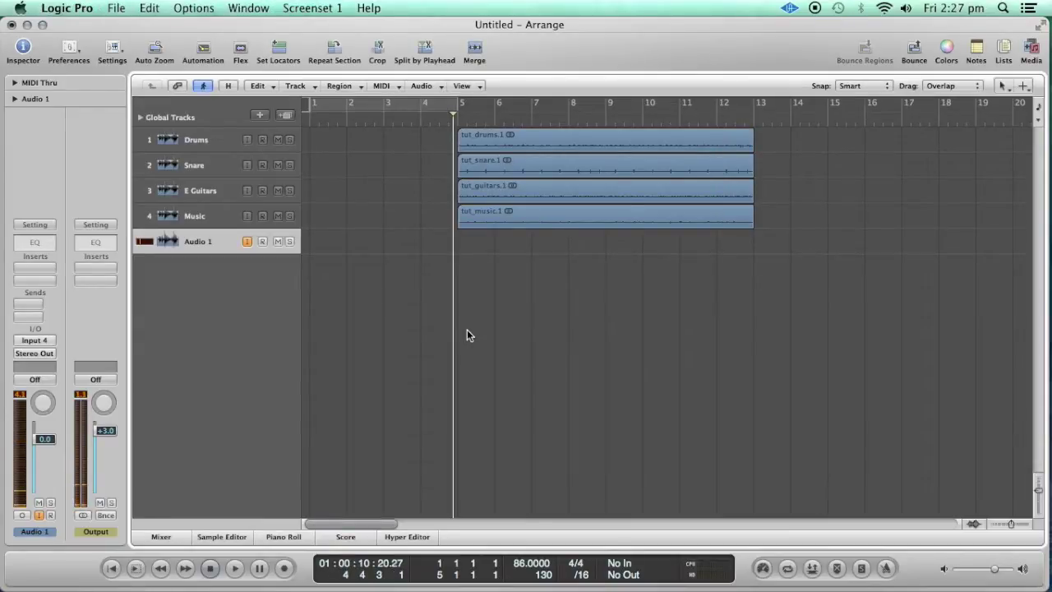
key("space")
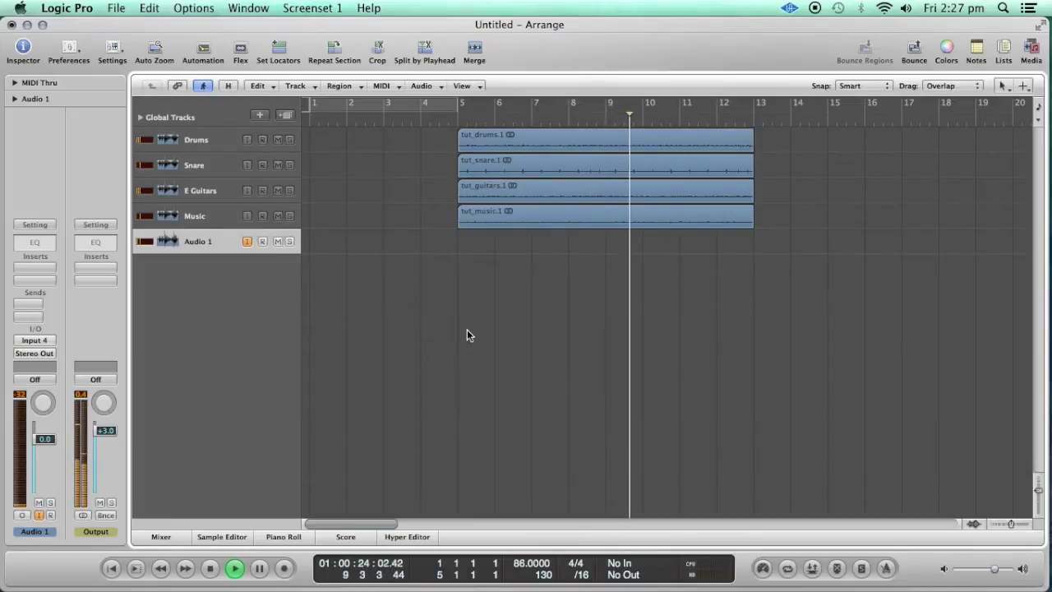
key("space")
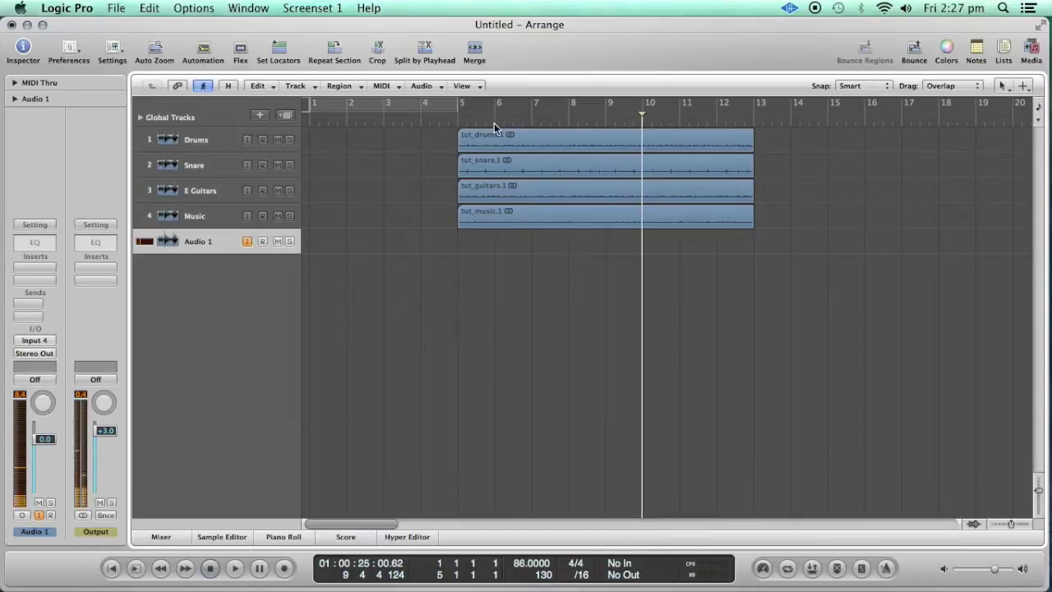
left_click(452, 122)
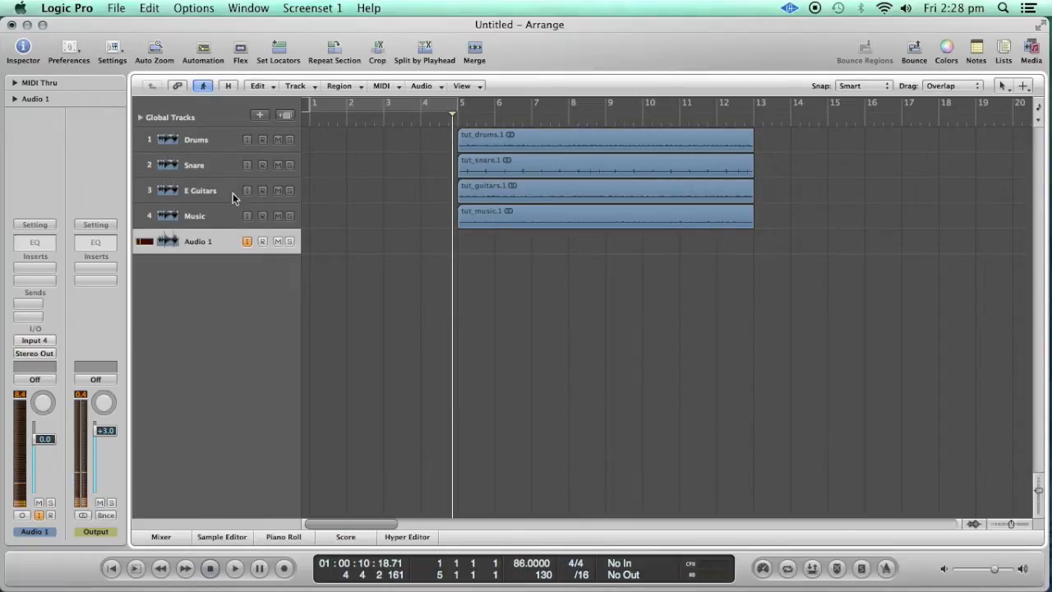
Step: Insert a Compressor from the Dynamics plug-ins on the E Guitars track and enlarge its window
left_click(208, 191)
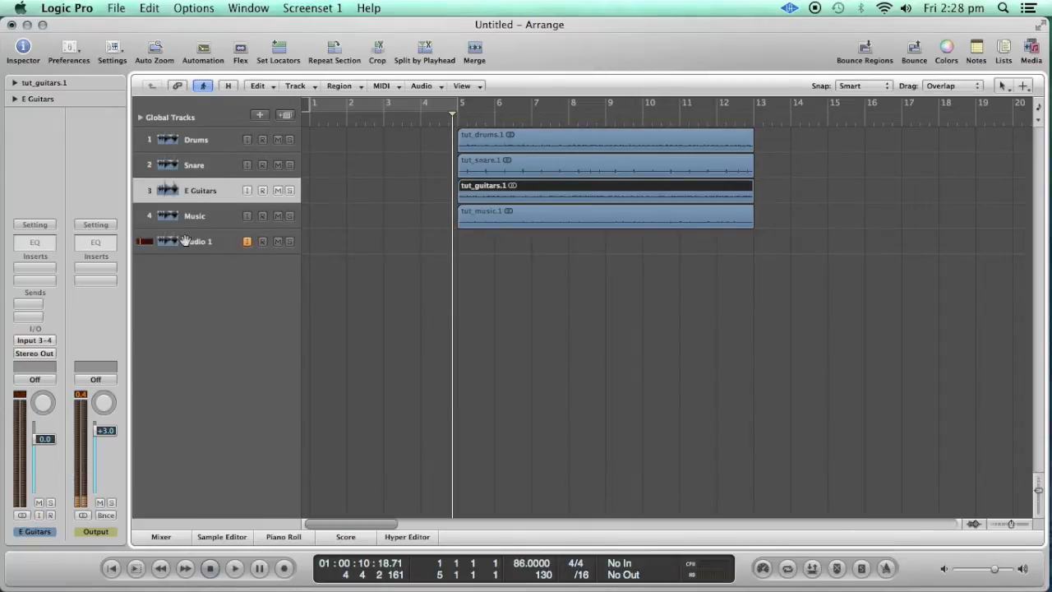
left_click(46, 266)
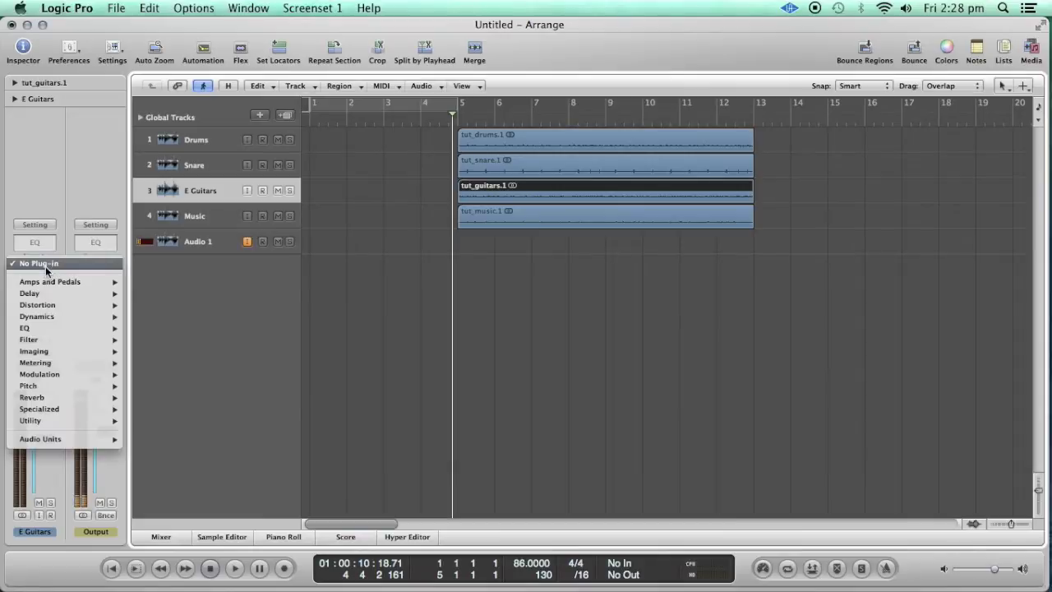
left_click(259, 297)
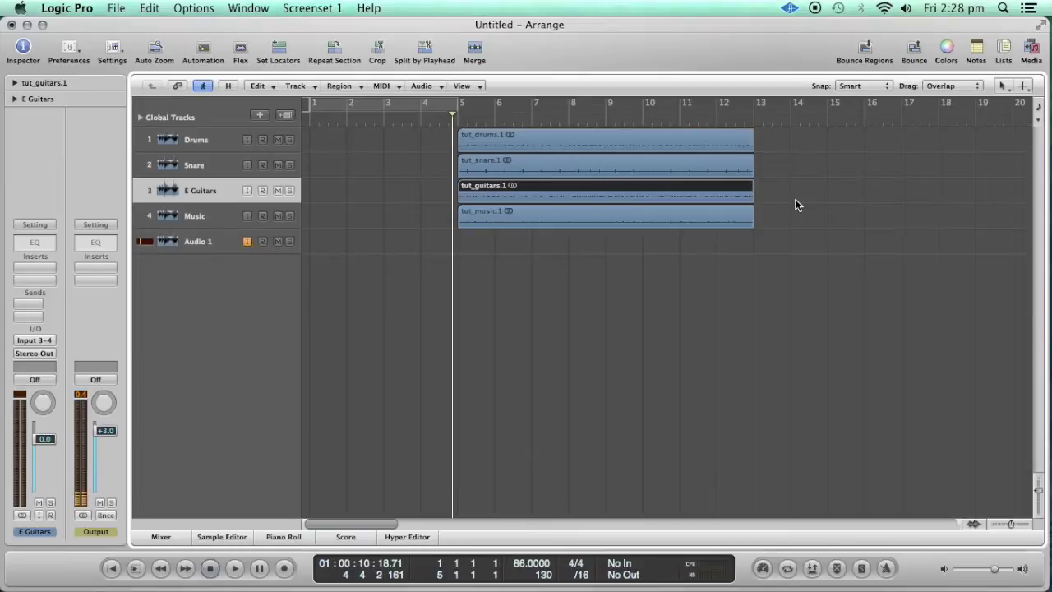
left_click(51, 266)
mouse_move(52, 316)
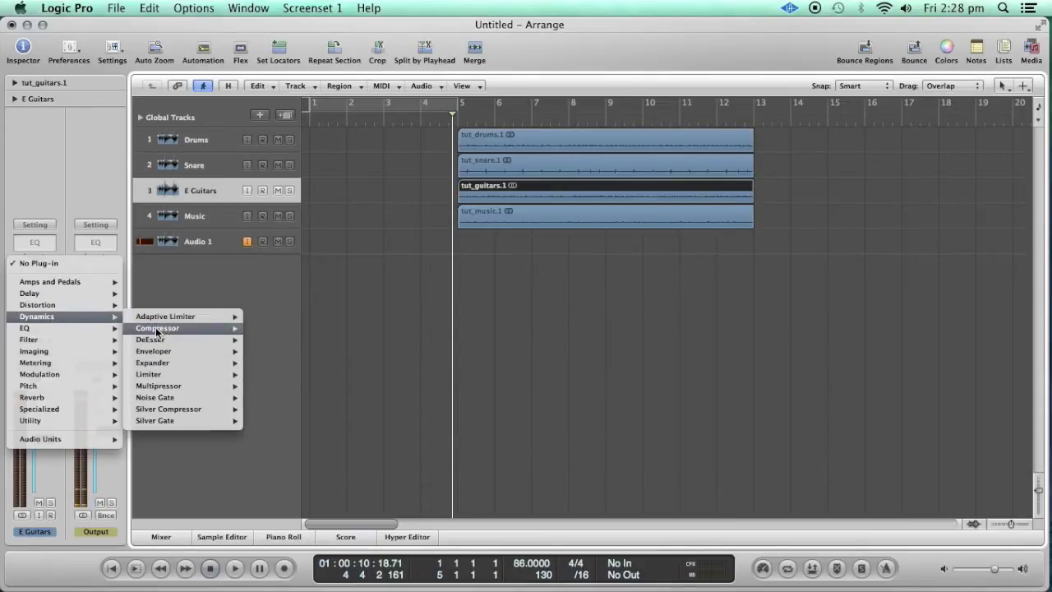
left_click(212, 329)
left_click_drag(279, 63, 279, 126)
left_click_drag(441, 380, 568, 440)
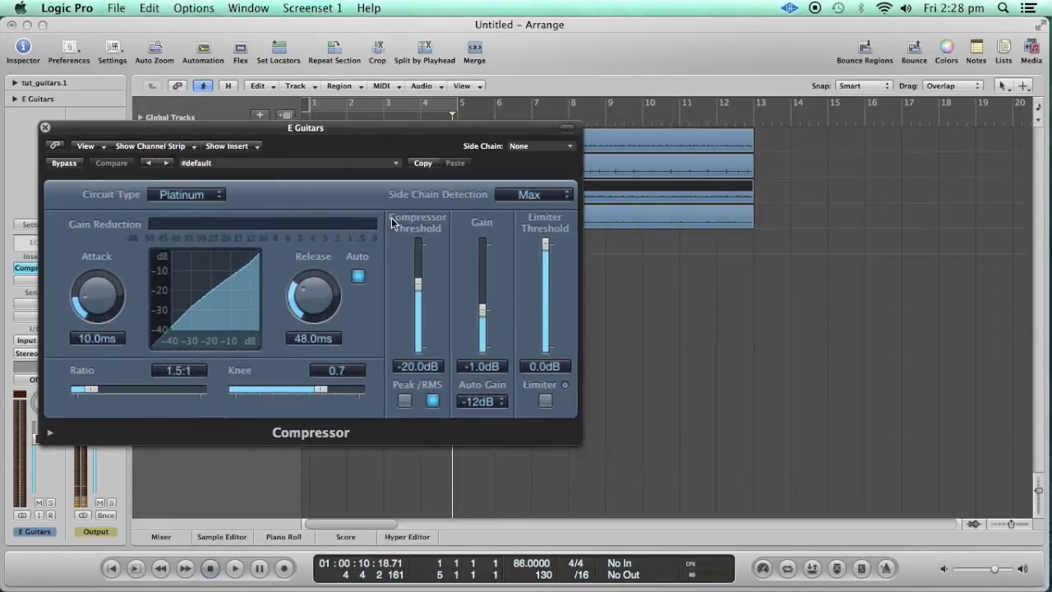
Step: Set the E Guitars Compressor's side chain source to Audio 5 – Snare, moving the plug-in window clear of the tracks
left_click_drag(359, 123, 447, 140)
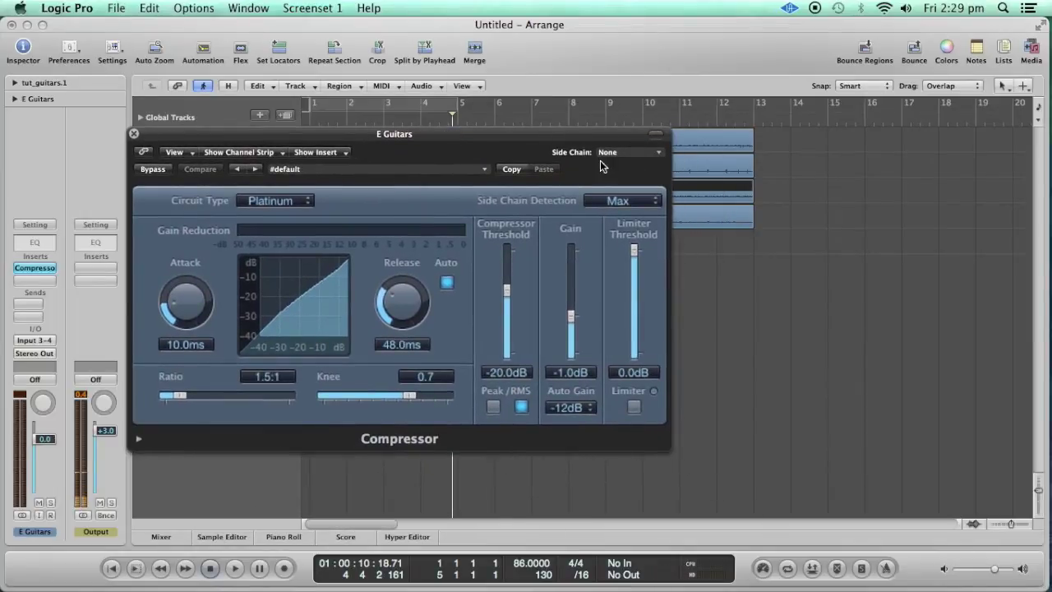
left_click_drag(561, 136, 546, 118)
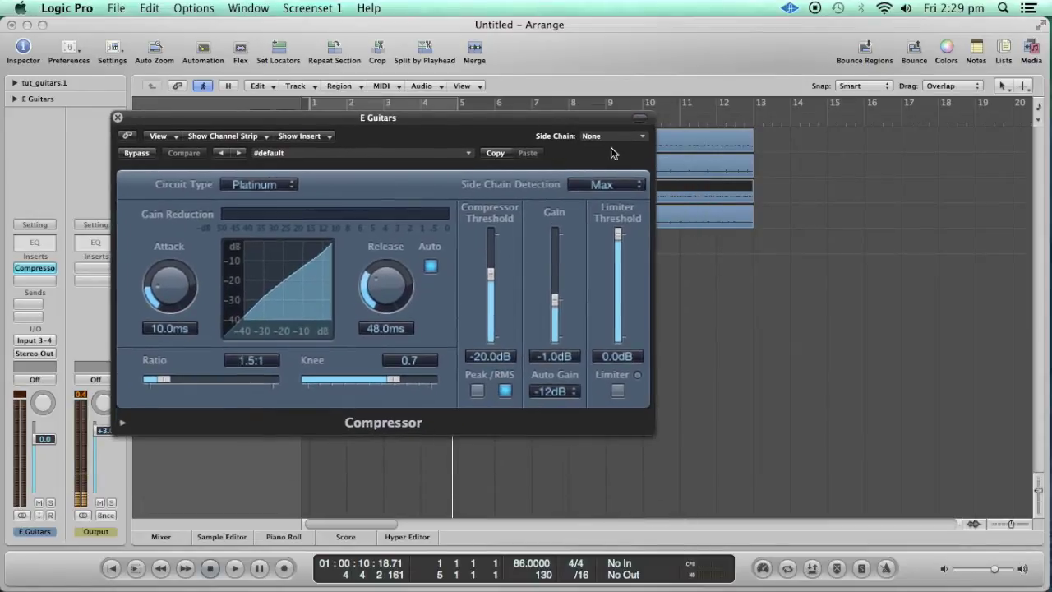
left_click(611, 136)
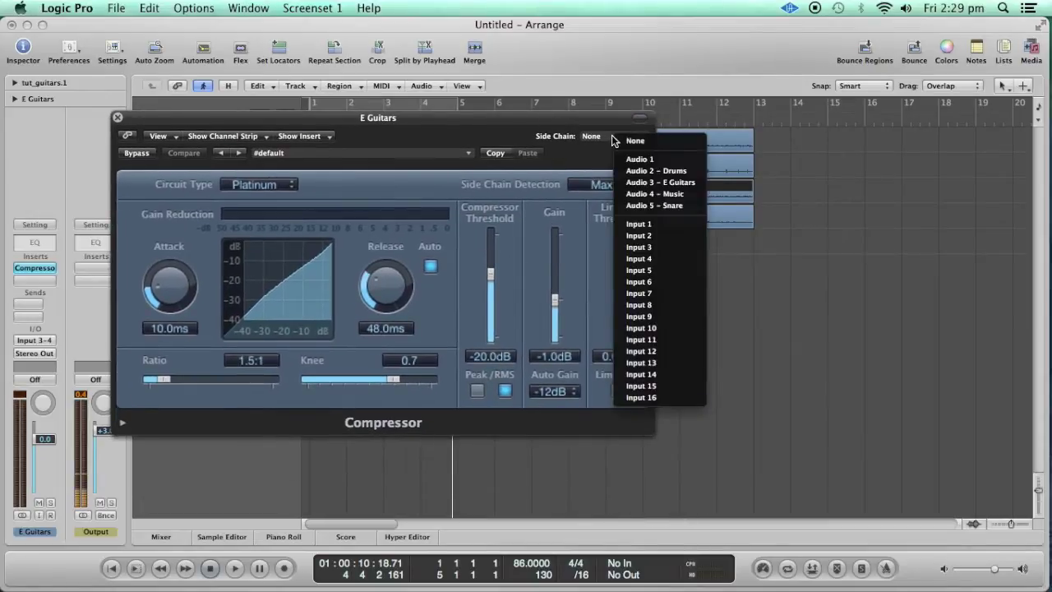
left_click(670, 207)
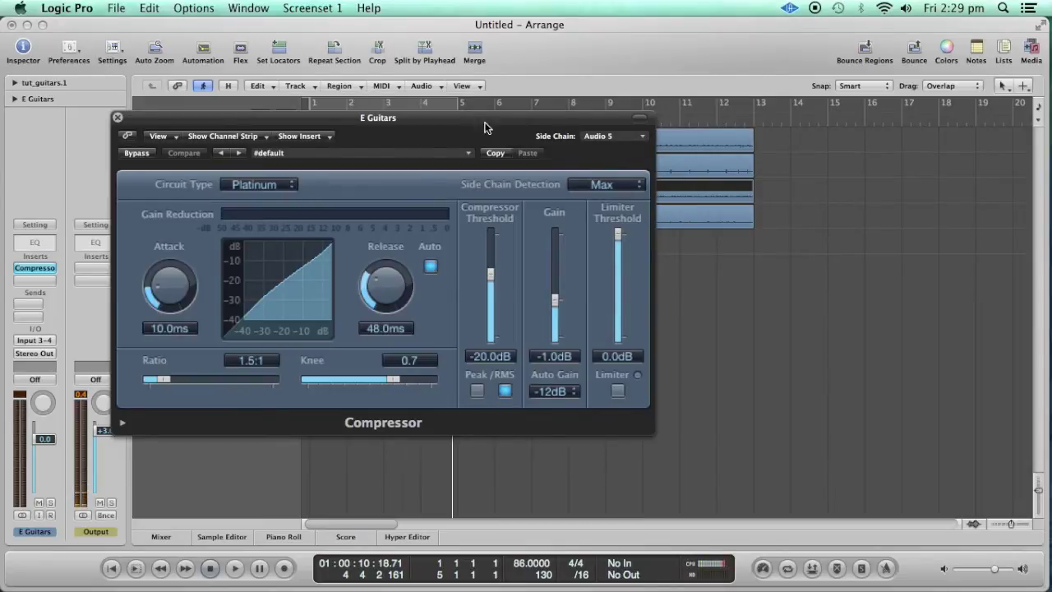
left_click_drag(465, 117, 557, 226)
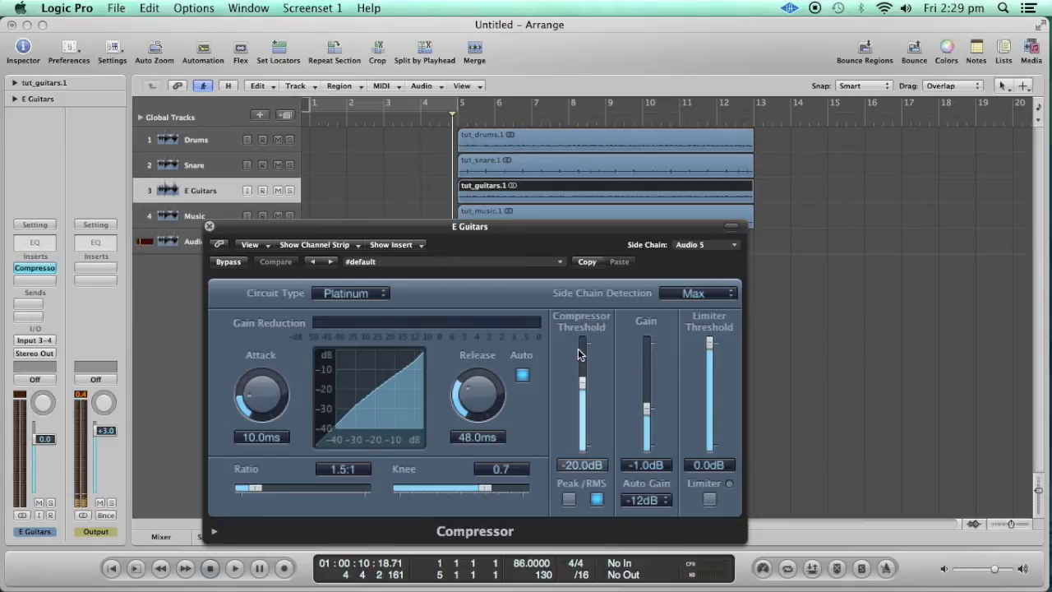
left_click_drag(360, 231, 474, 222)
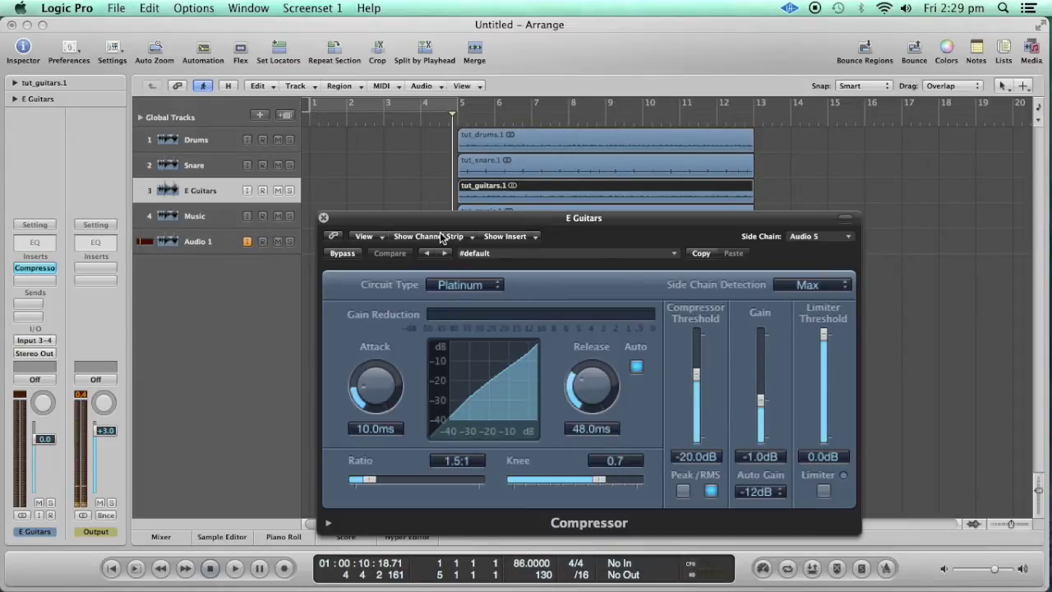
Step: Set the Compressor's ratio to 4.1:1, attack to 3.0 ms and release to 130 ms
left_click_drag(368, 480, 408, 482)
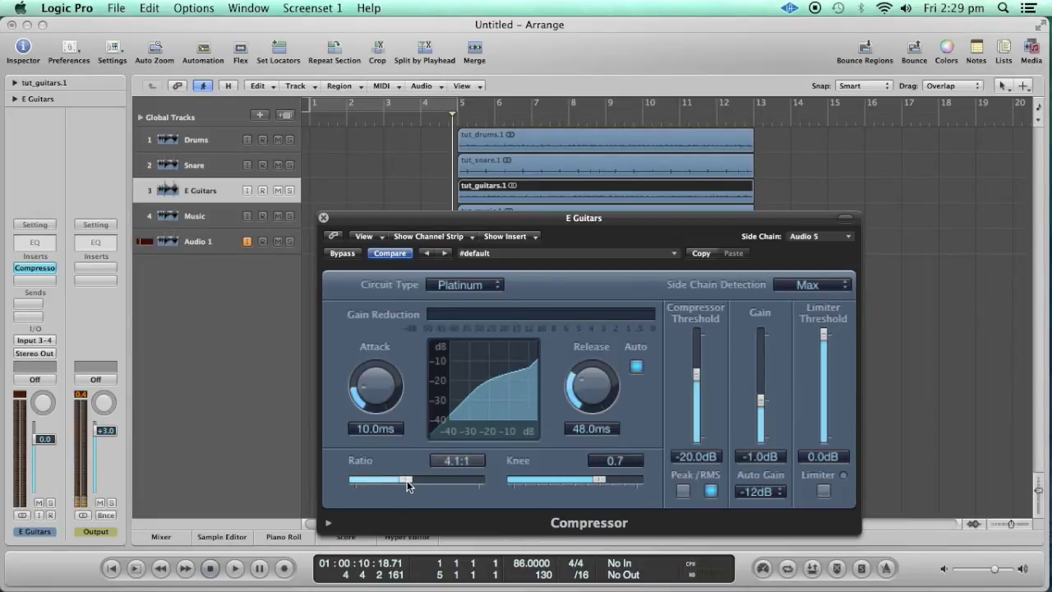
left_click_drag(376, 383, 376, 395)
left_click_drag(592, 390, 592, 372)
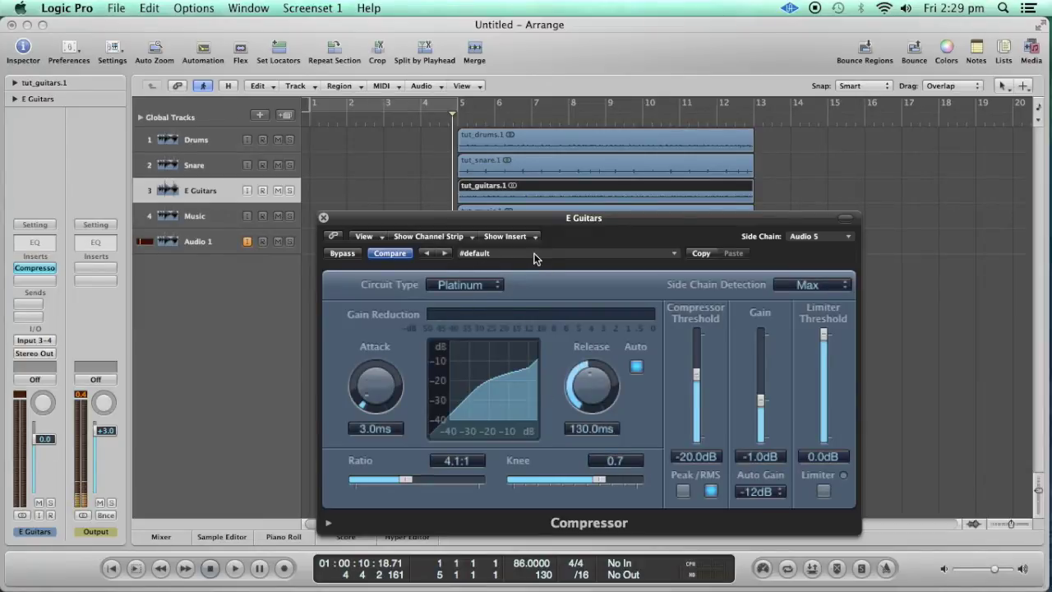
left_click_drag(530, 220, 551, 227)
left_click_drag(551, 226, 526, 213)
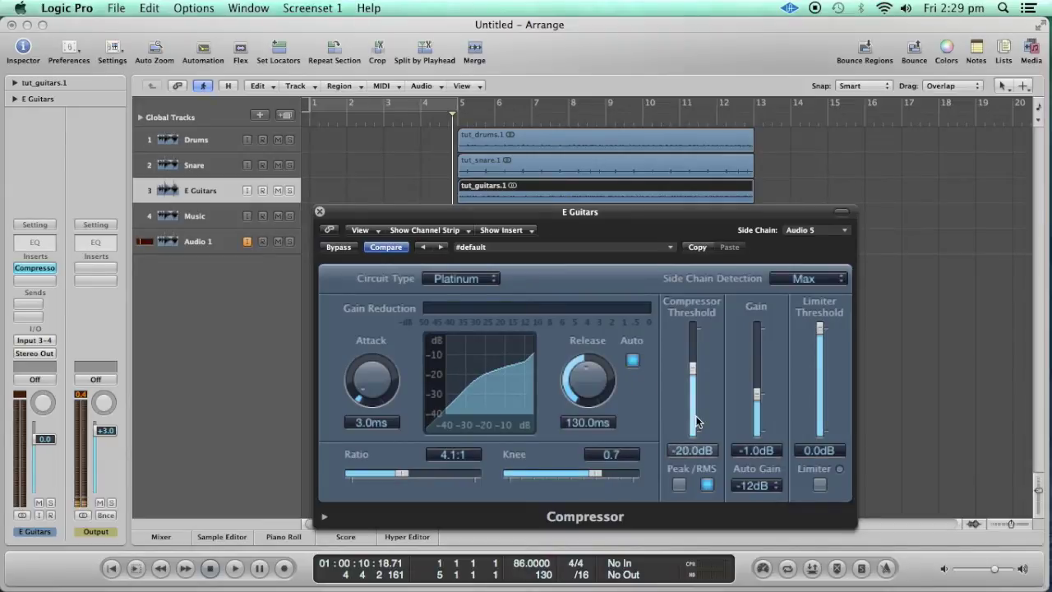
Step: Turn off the Compressor's Auto Gain and reset its gain to 0.0 dB
left_click(762, 485)
left_click(762, 462)
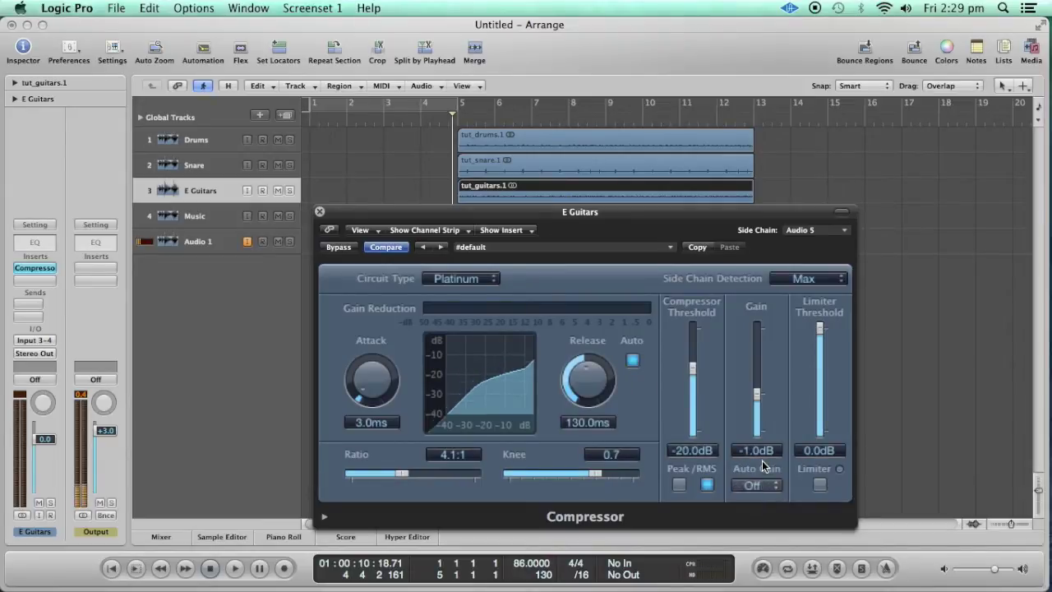
left_click(757, 412, "alt")
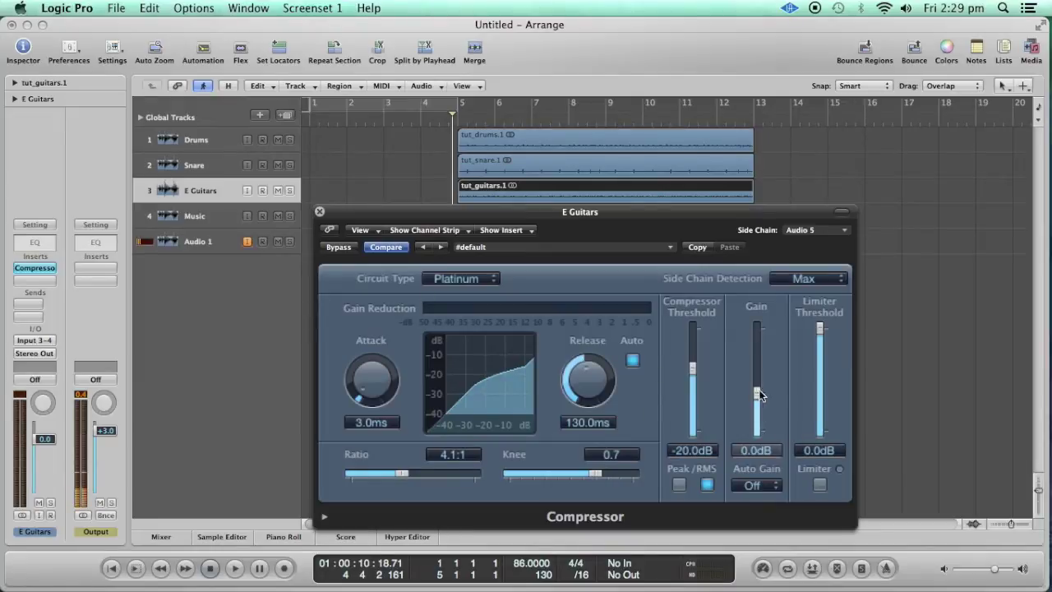
left_click_drag(518, 216, 490, 220)
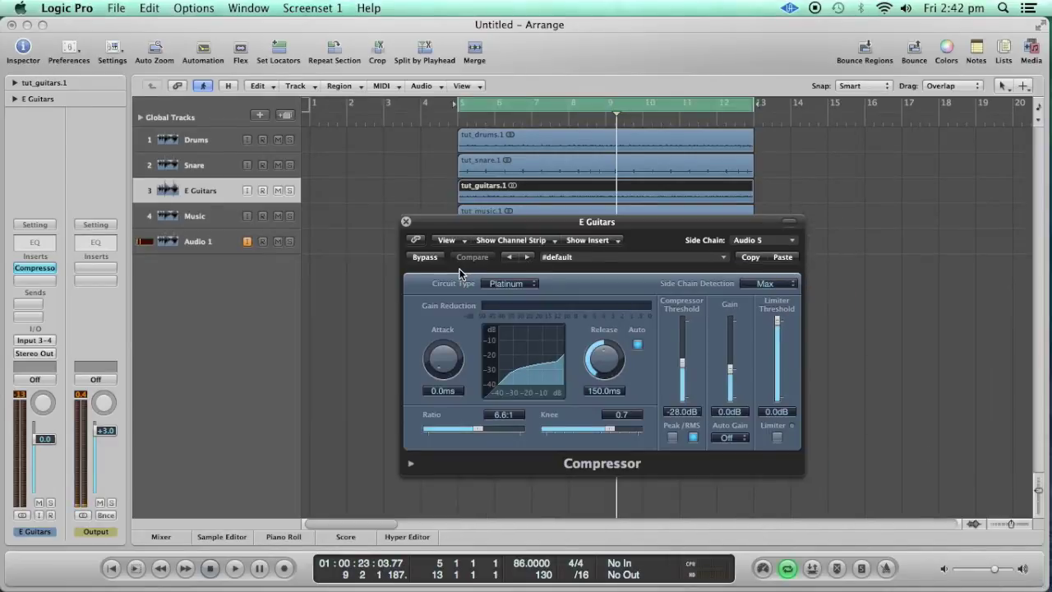
Step: Play the looped section while comparing the E Guitars Compressor bypassed and active, then leave it active and close the plug-in
key("space")
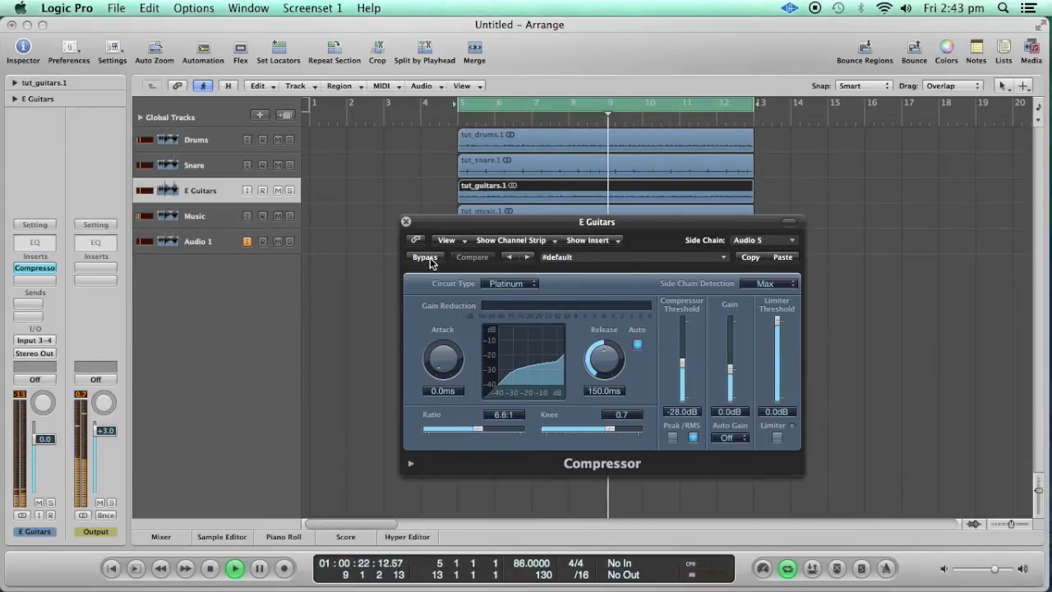
left_click(428, 258)
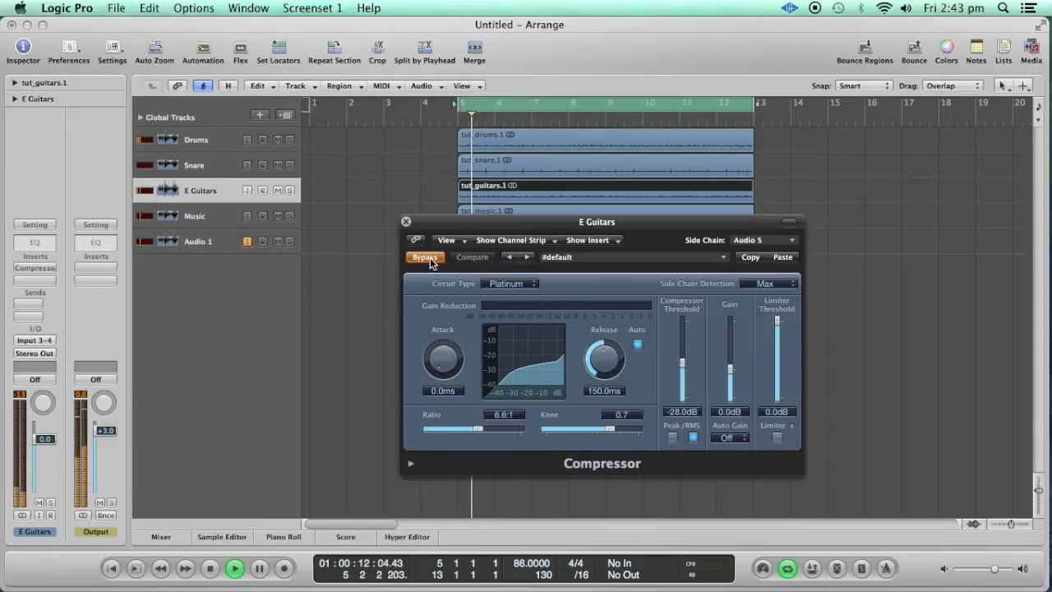
left_click(429, 260)
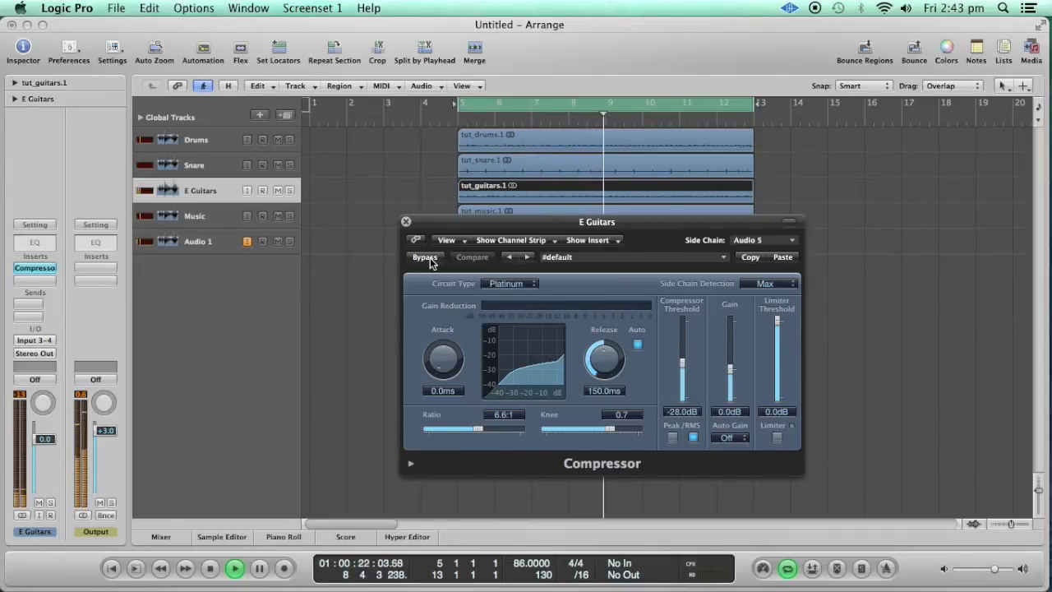
left_click(424, 257)
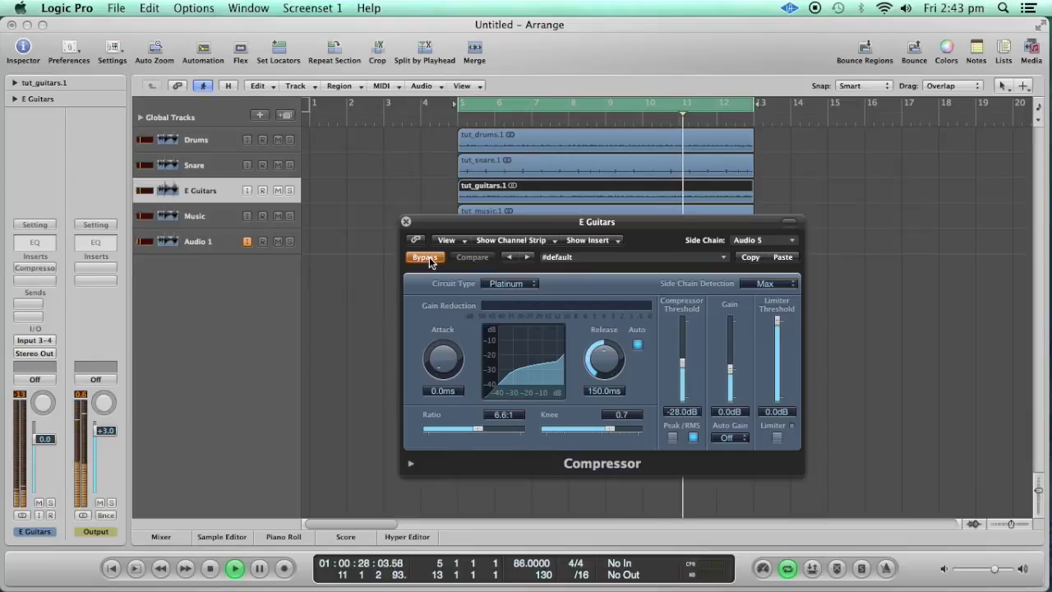
key("space")
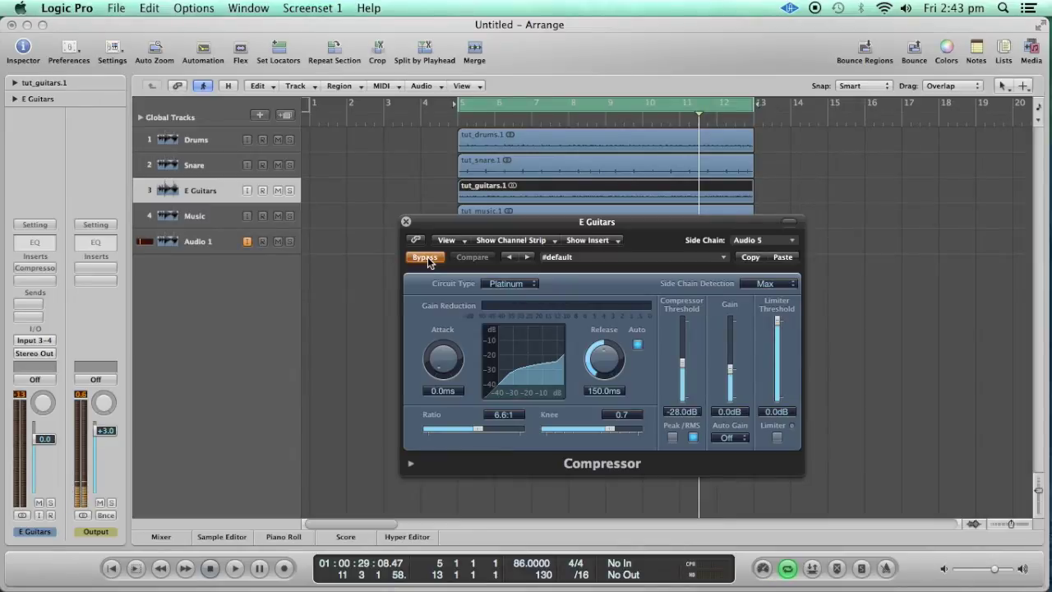
left_click(425, 257)
left_click(405, 221)
Step: Copy the E Guitars Compressor to the Music channel's first insert in the mixer and open the copy
left_click(163, 536)
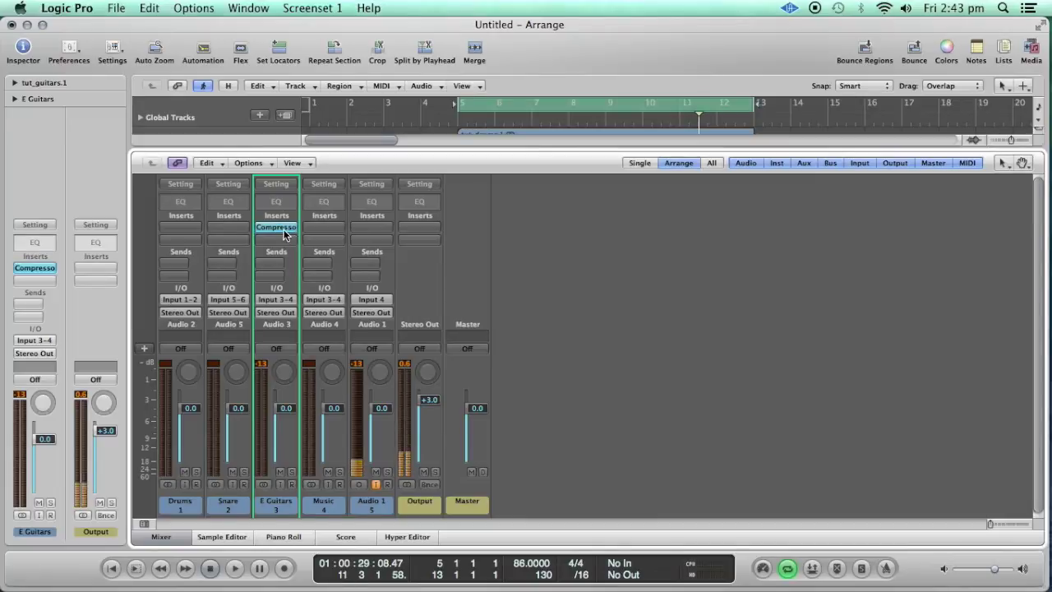
left_click_drag(285, 234, 323, 228)
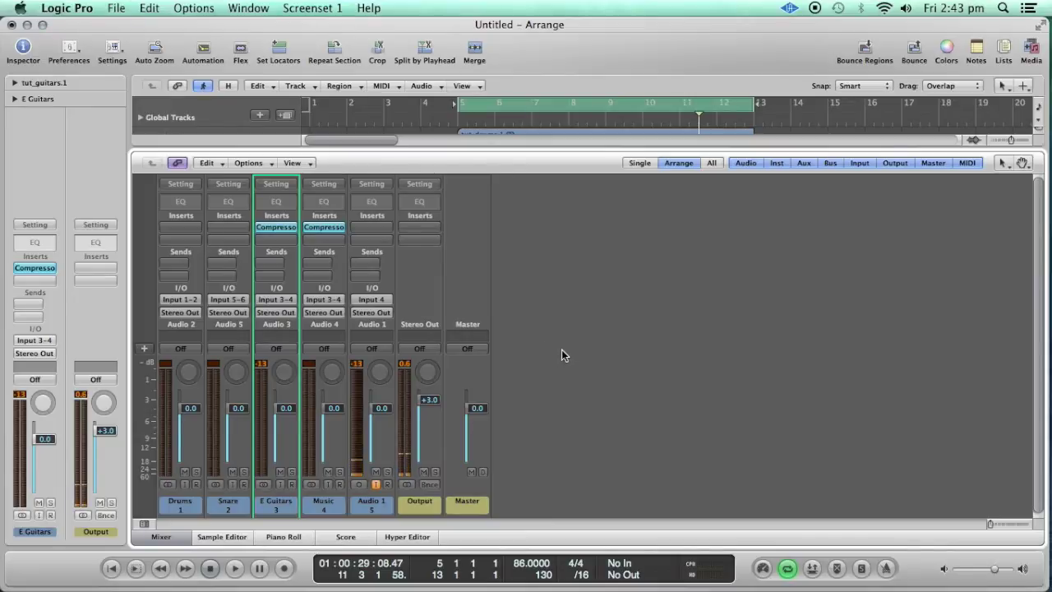
left_click(337, 233)
left_click_drag(250, 70, 640, 156)
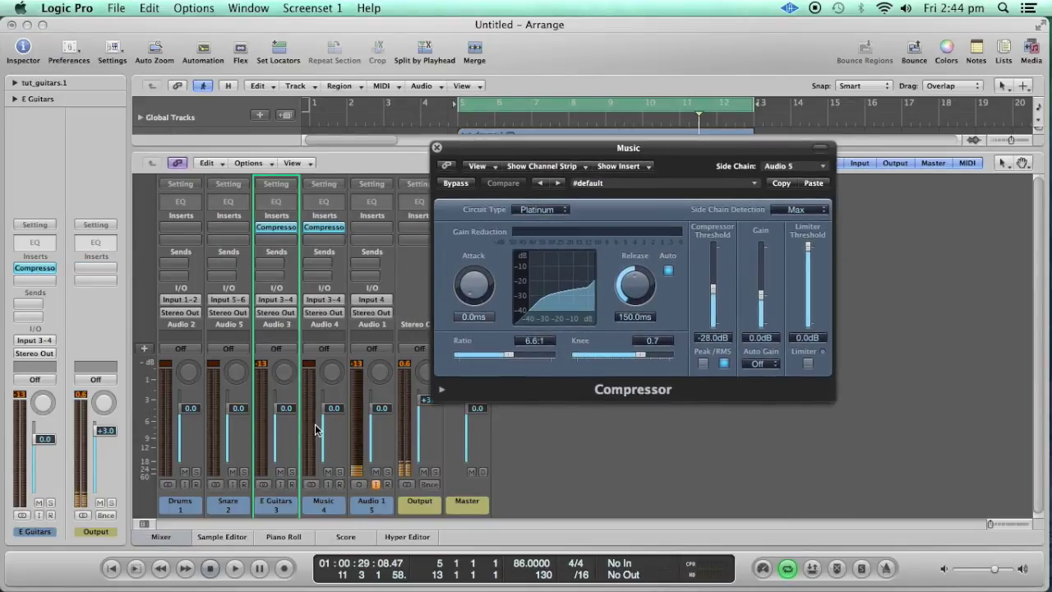
Step: Review the Music track's Compressor settings and side chain alongside the arrangement, and close the plug-in
left_click(176, 537)
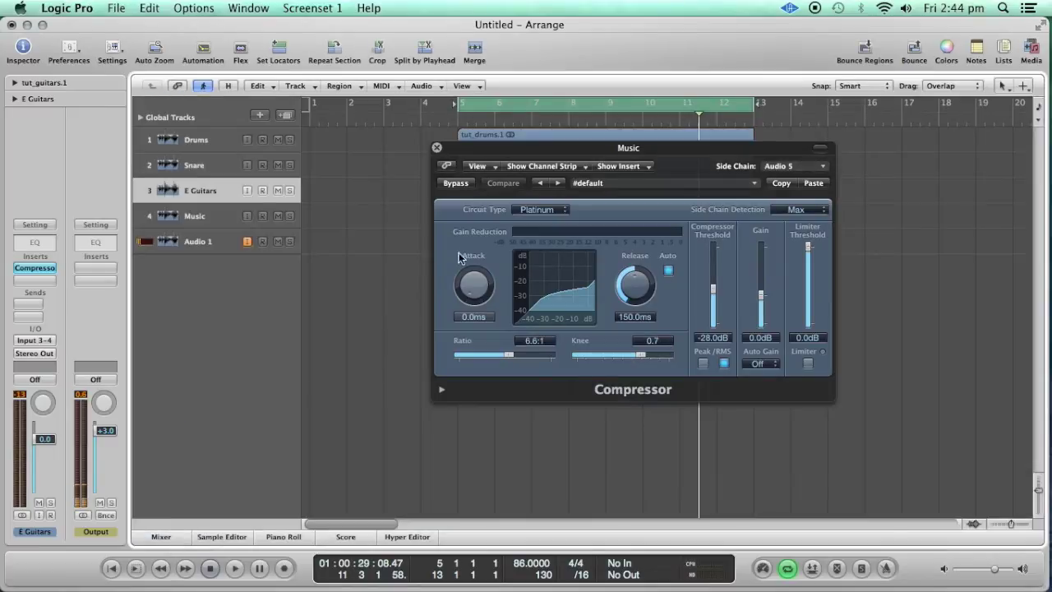
left_click_drag(518, 150, 388, 243)
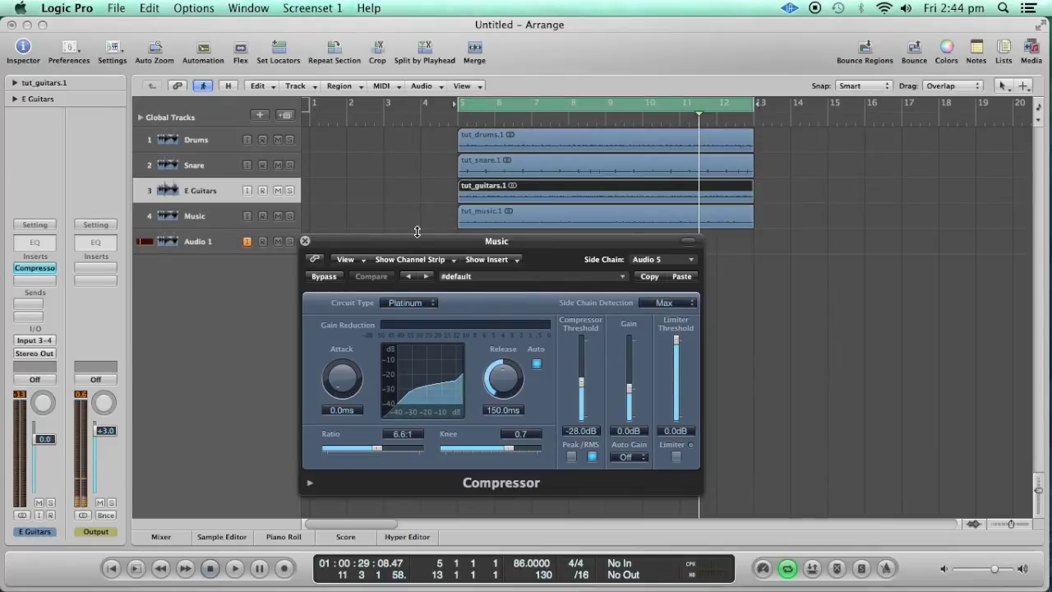
left_click(212, 217)
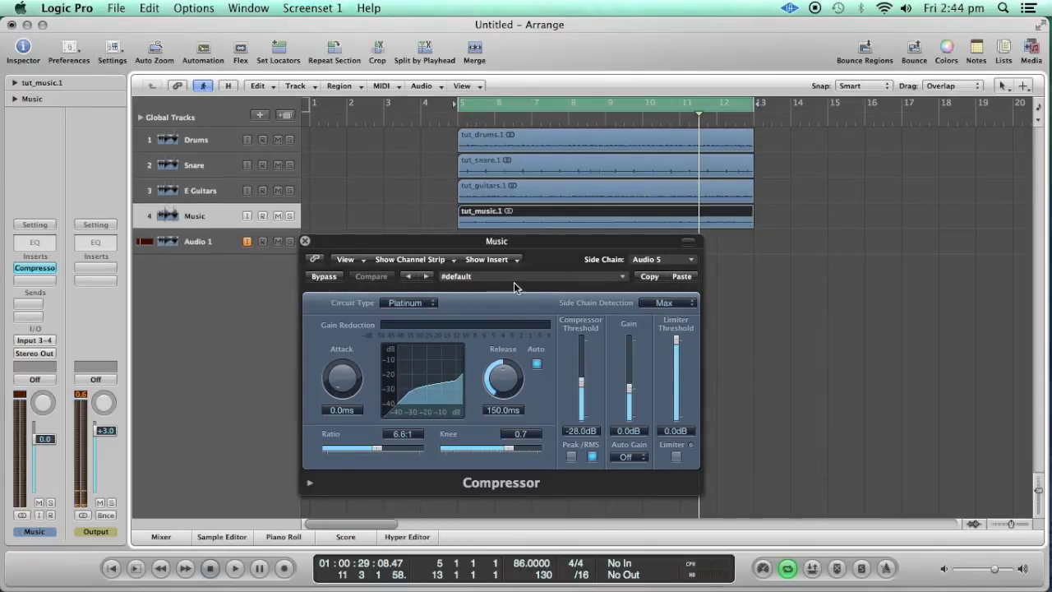
left_click_drag(435, 243, 455, 251)
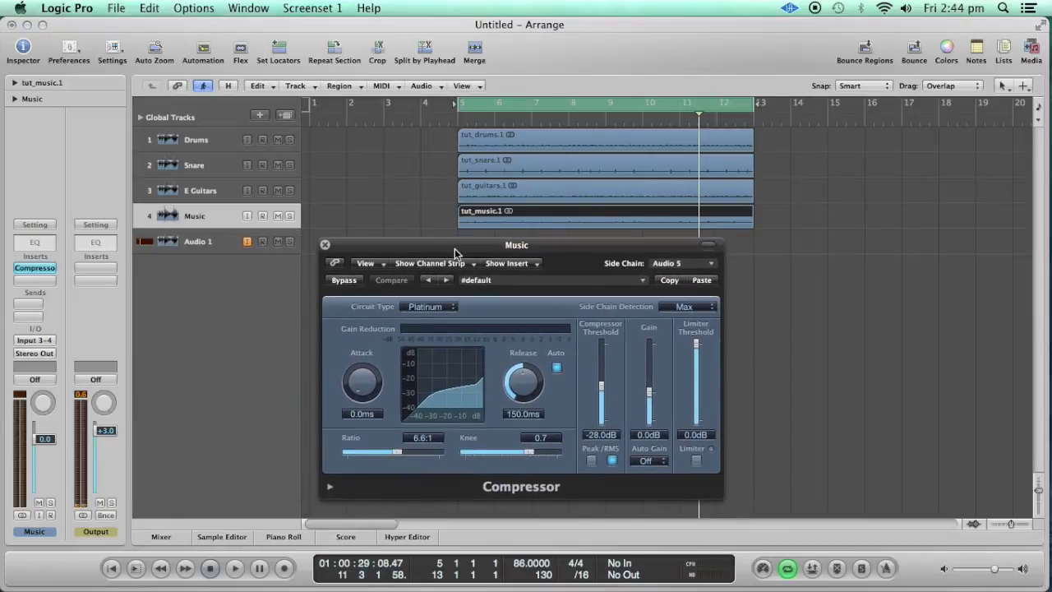
left_click(418, 168)
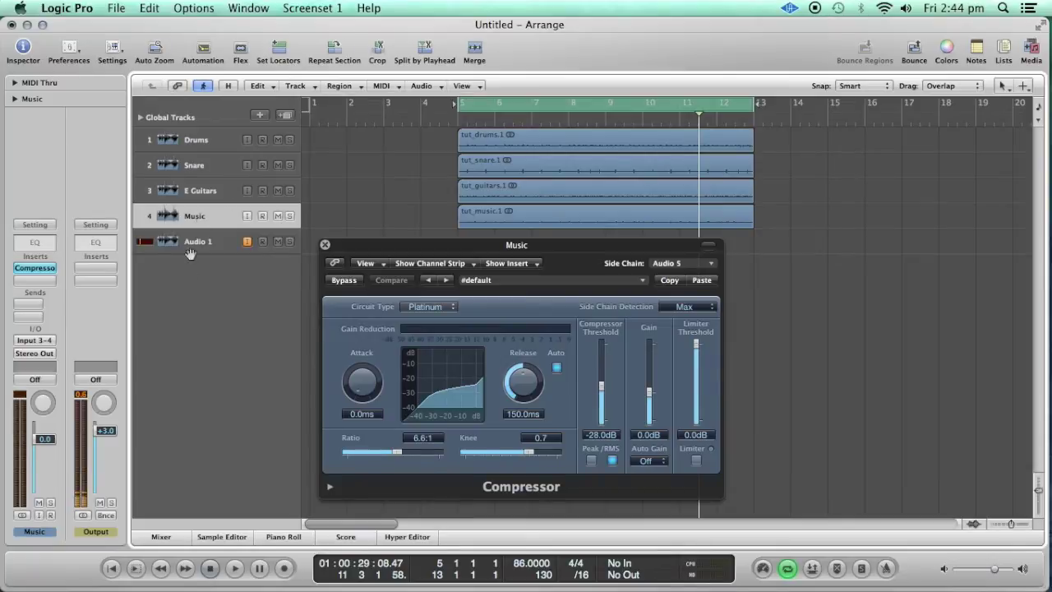
left_click(326, 246)
Step: Play the loop with the mixer shown, comparing the E Guitars and Music Compressors bypassed and re-enabled
left_click(161, 536)
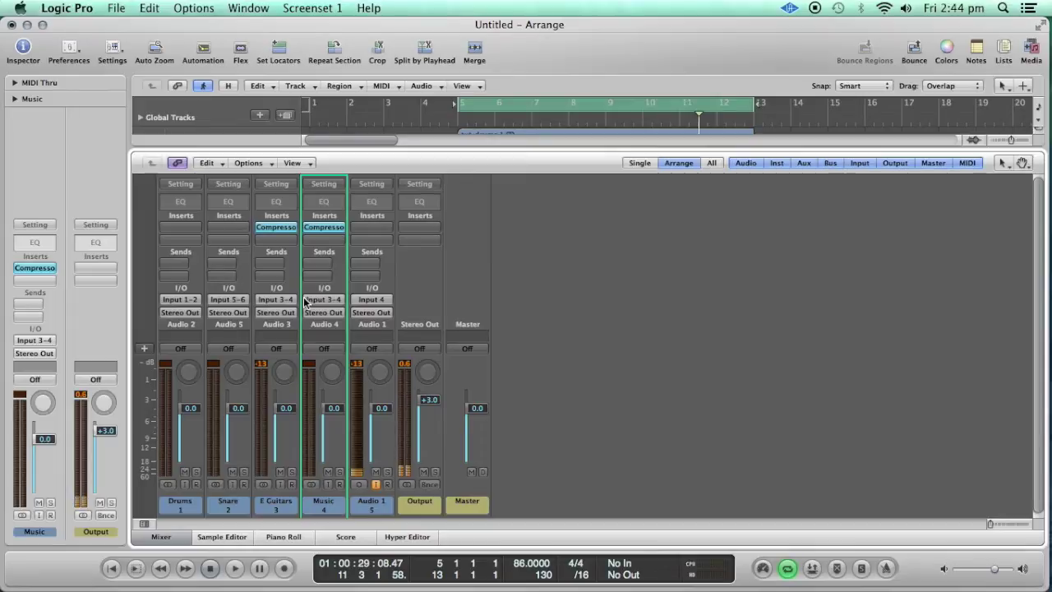
key("space")
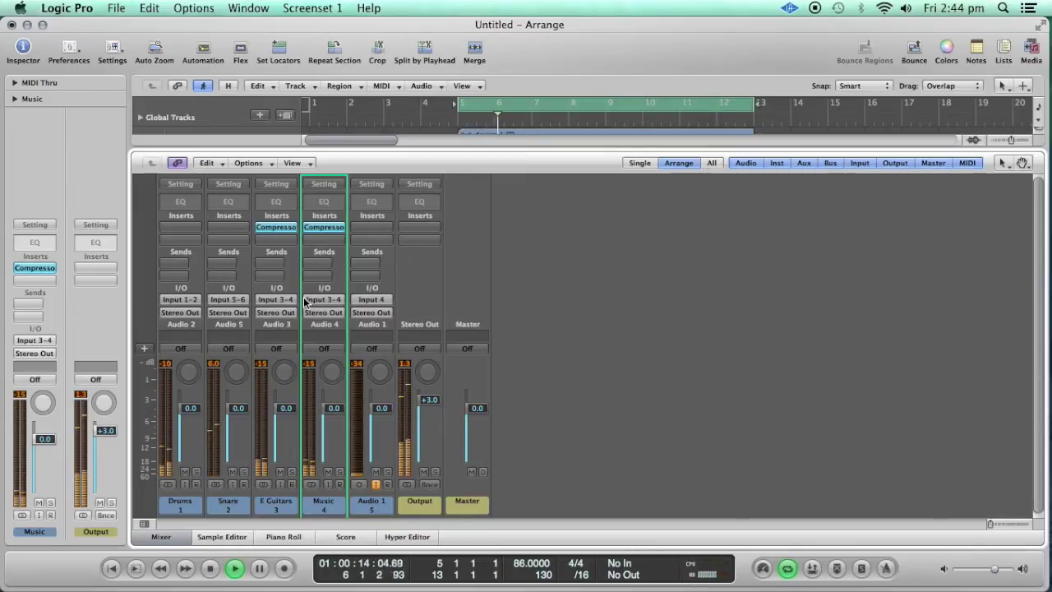
left_click(283, 228, "alt")
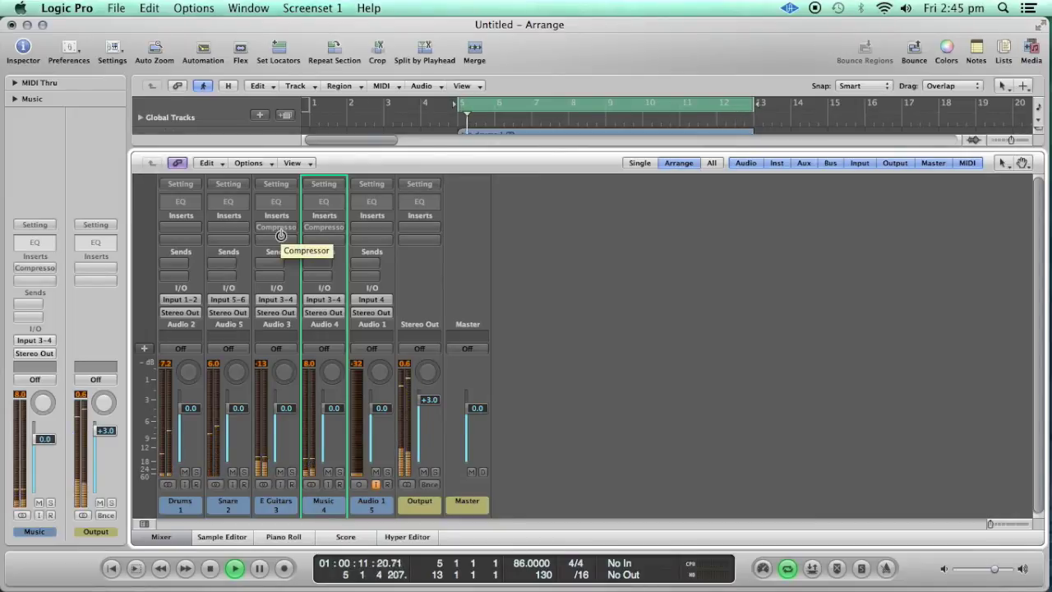
left_click(281, 235)
left_click(327, 234)
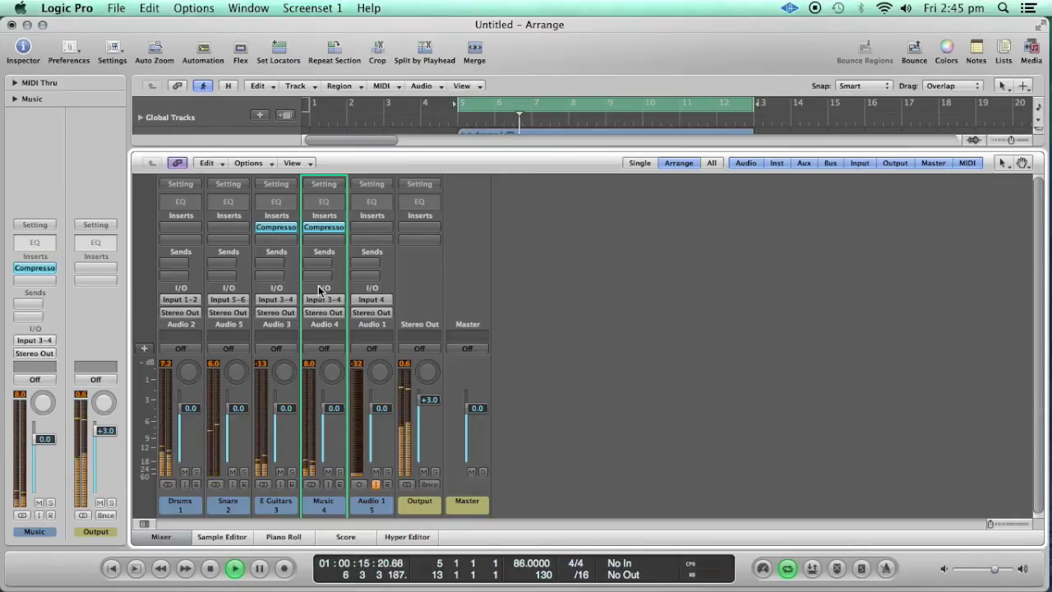
key("space")
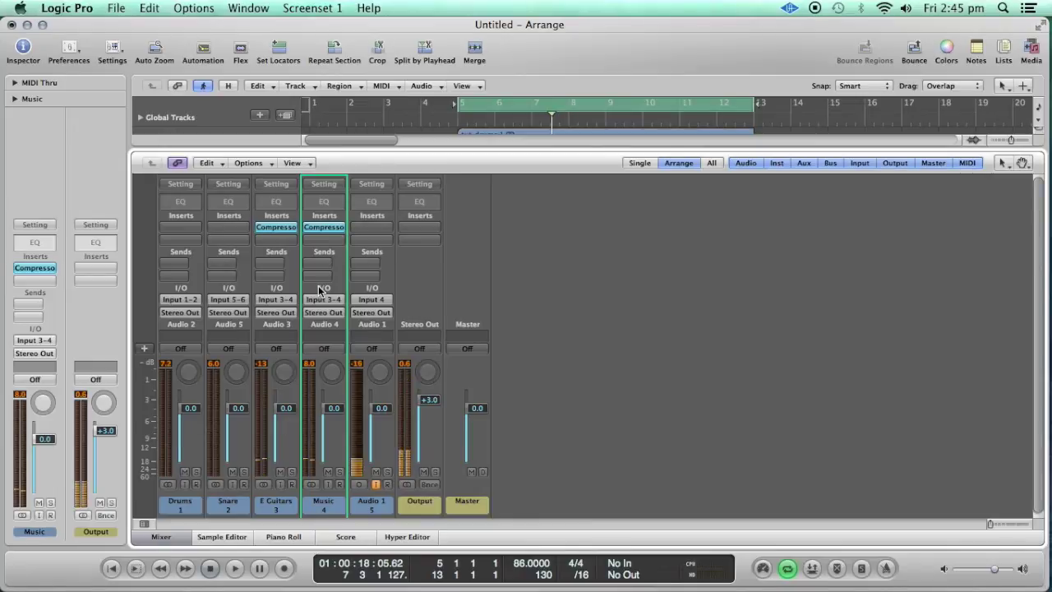